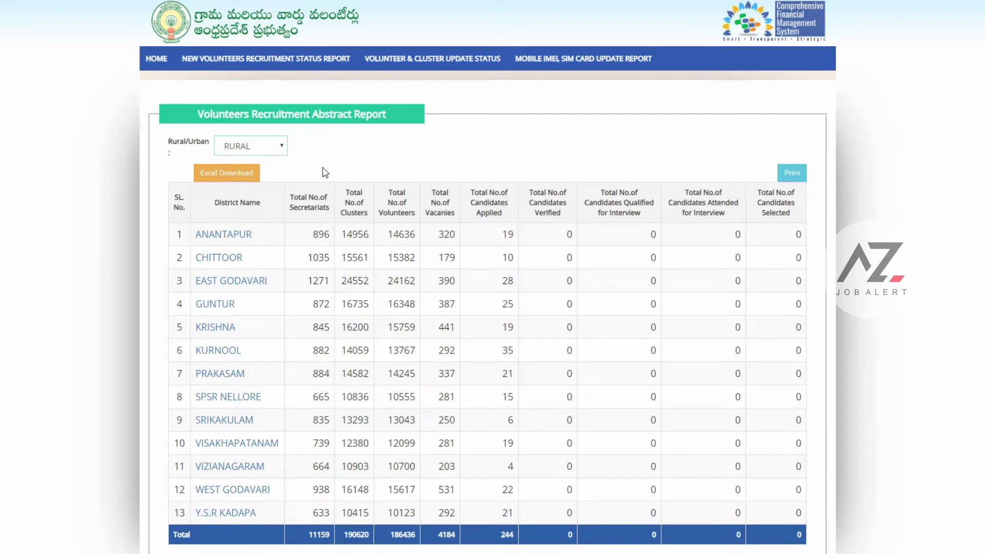
Open the volunteer registration form for online applications, continuing past the required documents instructions.
key(Down)
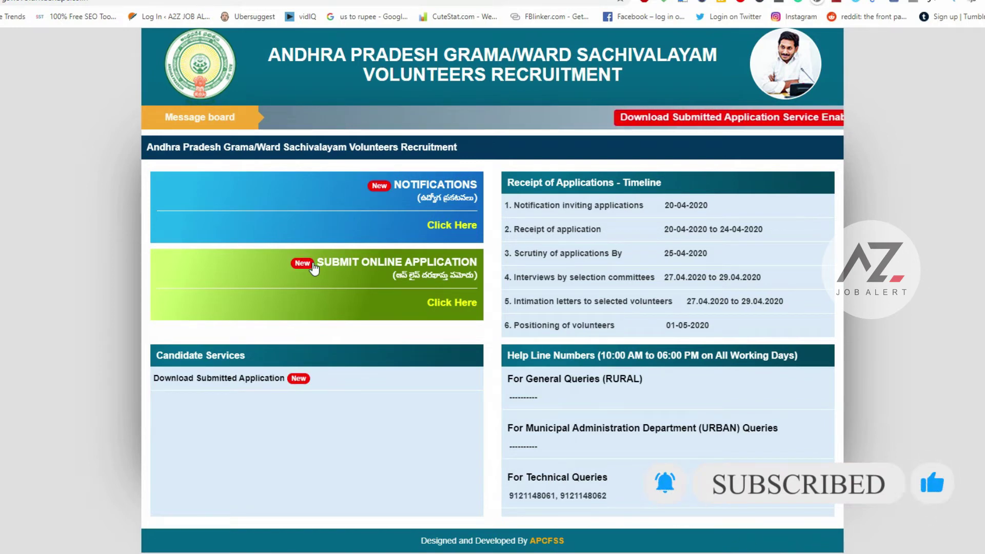
click(384, 269)
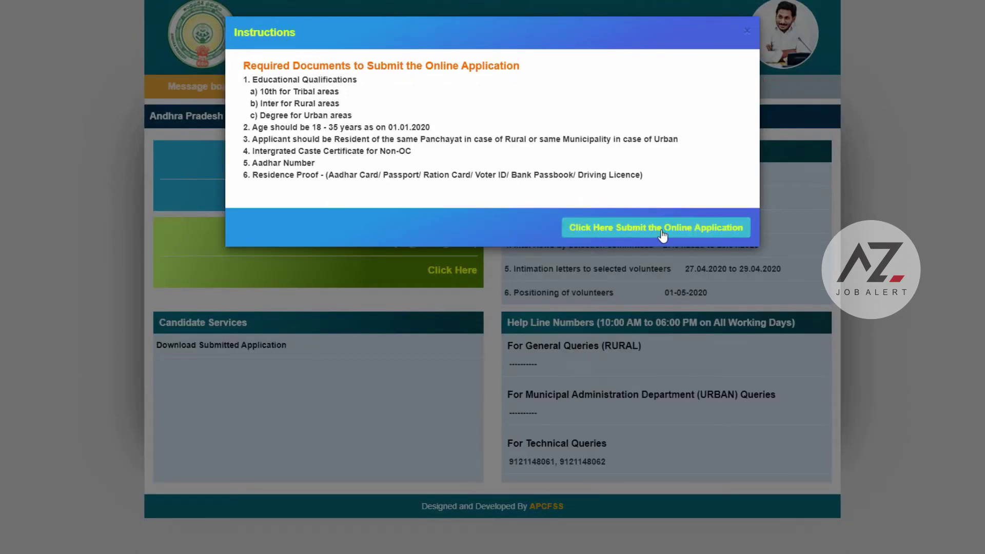
click(697, 231)
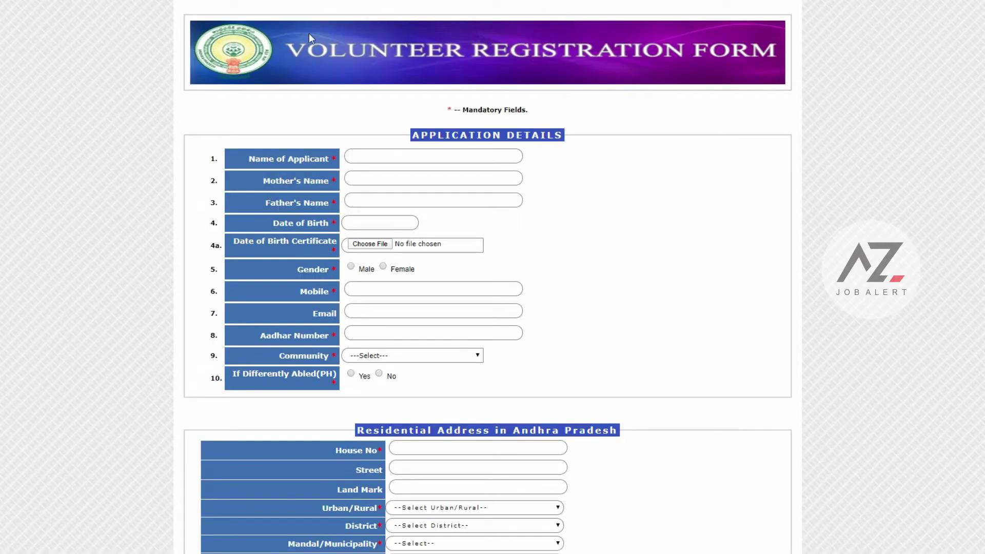
Examine the registration form's layout and its application details fields, including the date of birth calendar, mobile, Aadhar number and community options.
scroll(372, 217, down, 20)
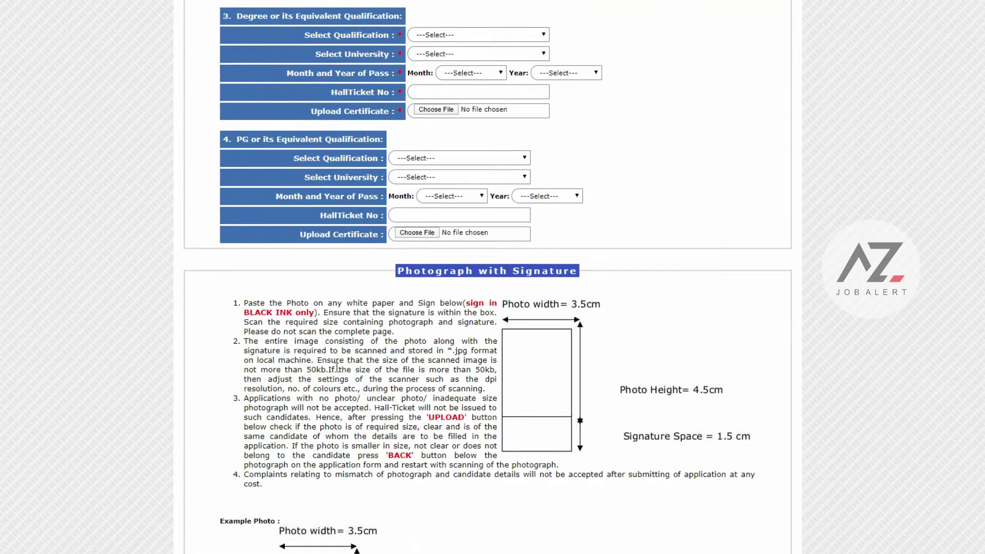
scroll(336, 367, up, 20)
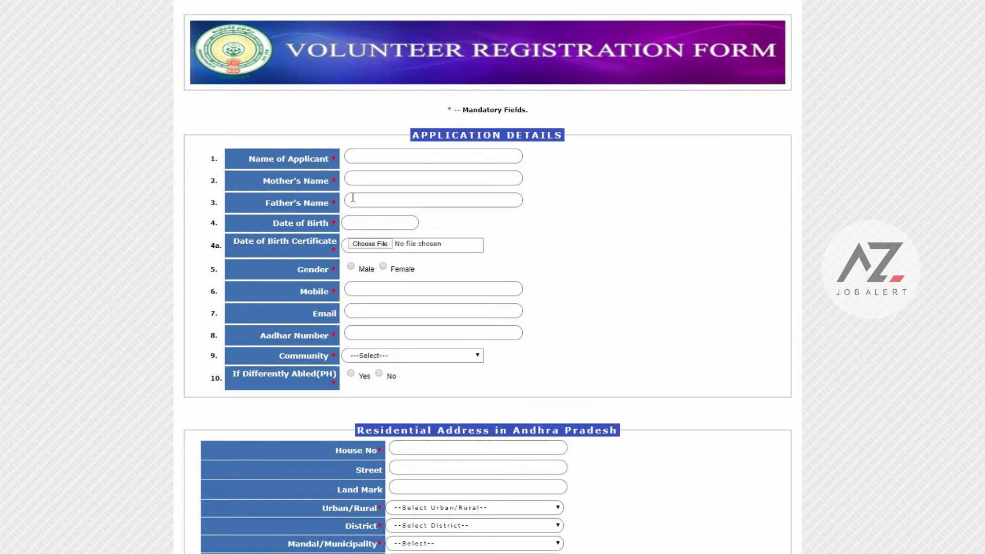
click(362, 160)
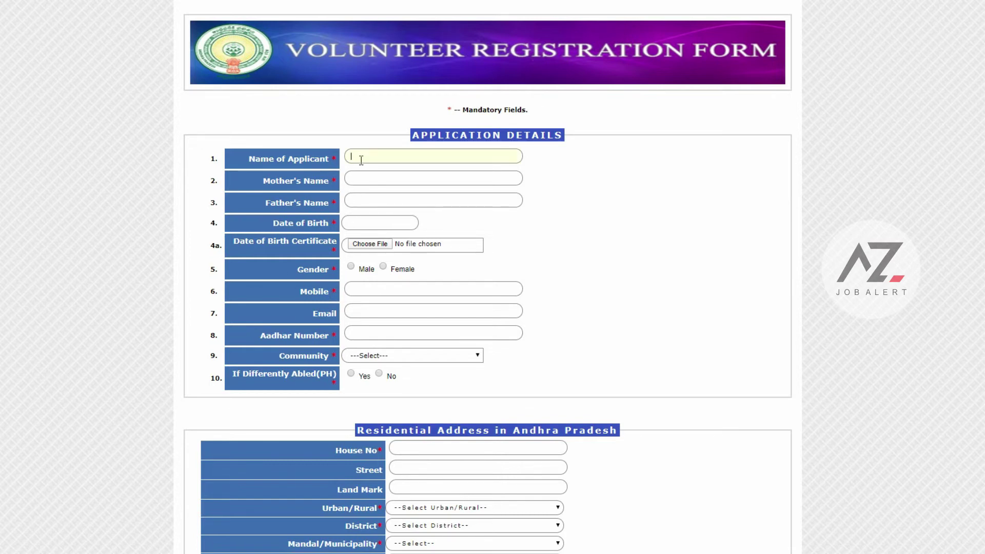
click(353, 177)
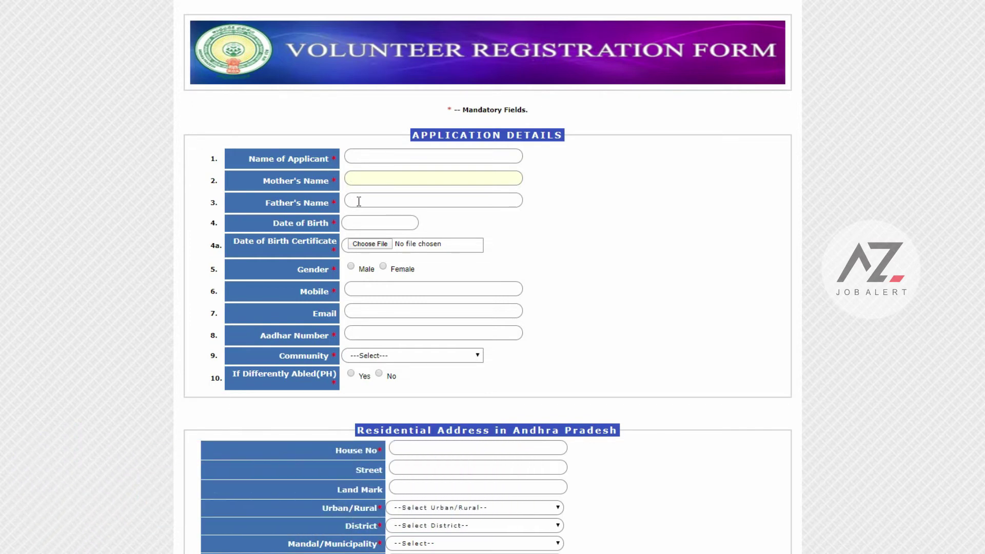
click(352, 226)
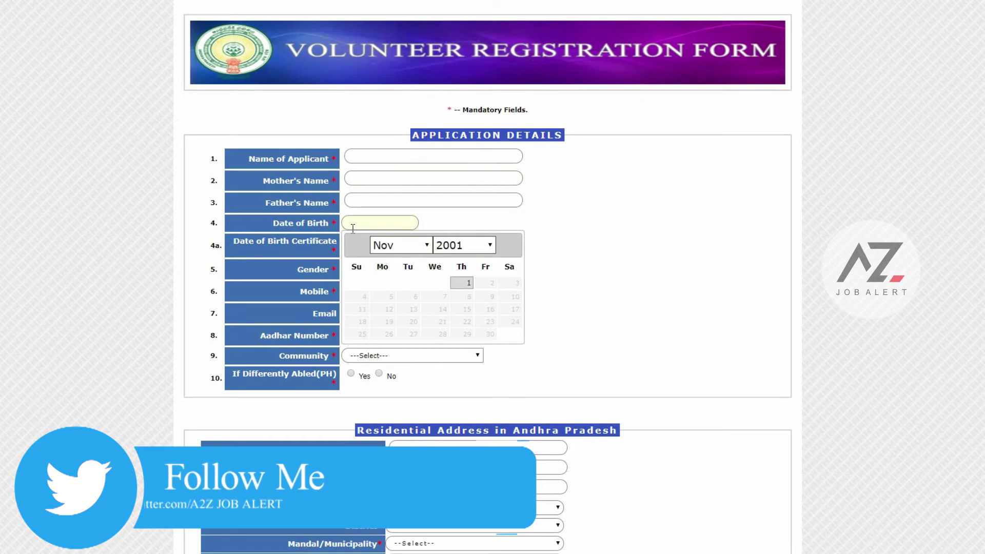
click(598, 218)
scroll(349, 265, down, 1)
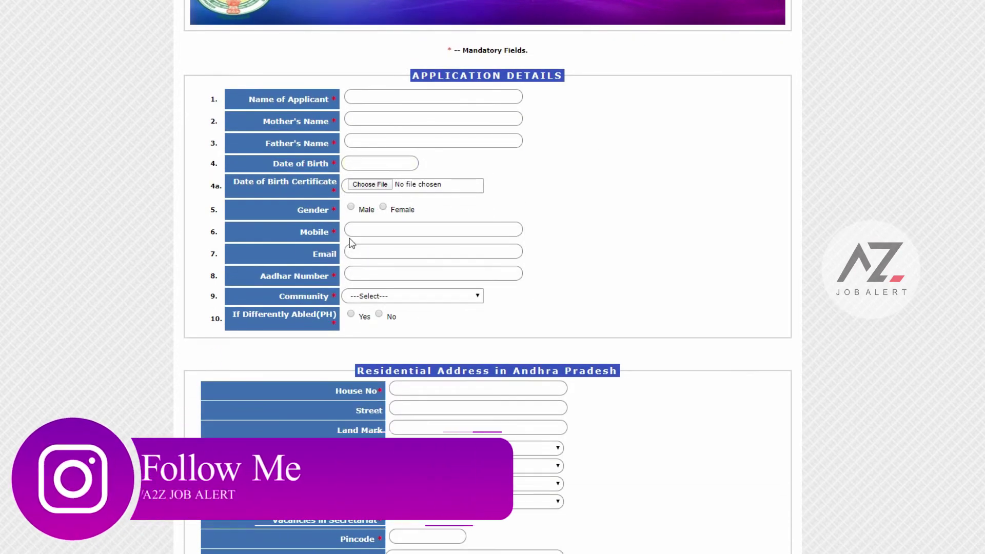
click(354, 231)
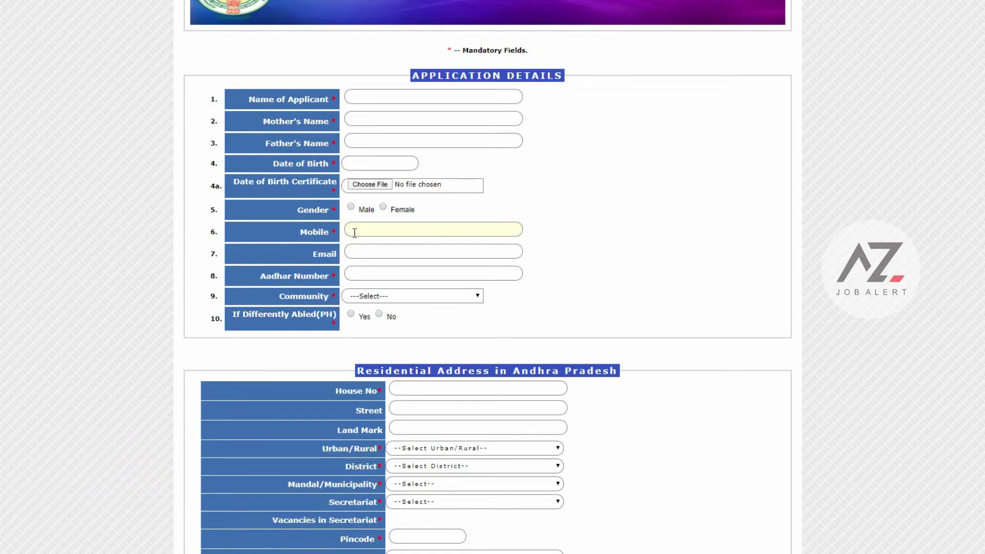
scroll(354, 232, down, 3)
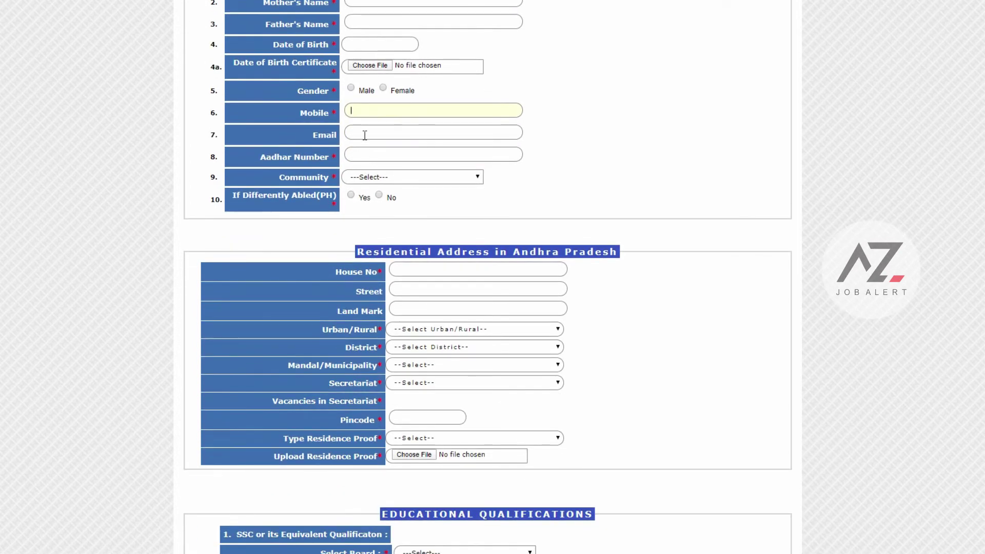
click(367, 156)
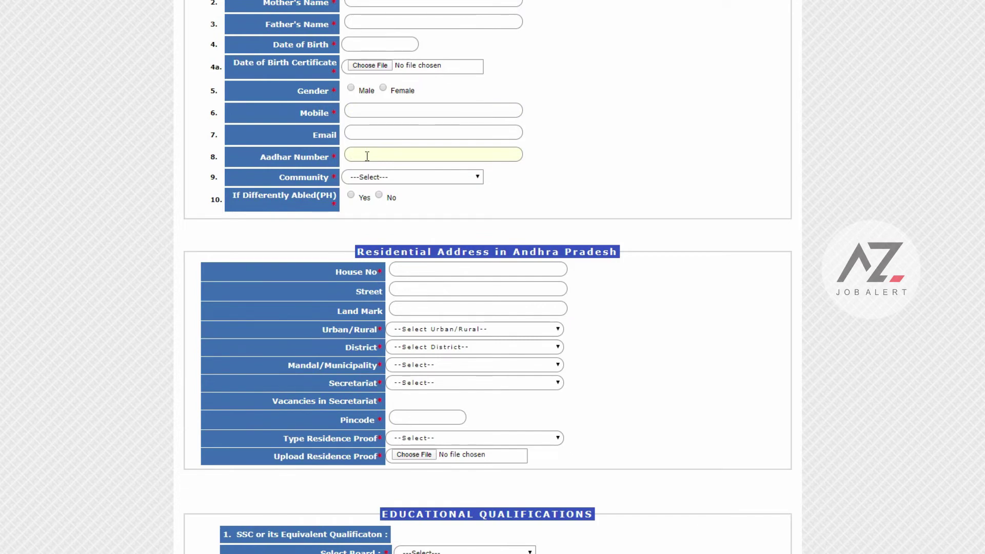
click(398, 178)
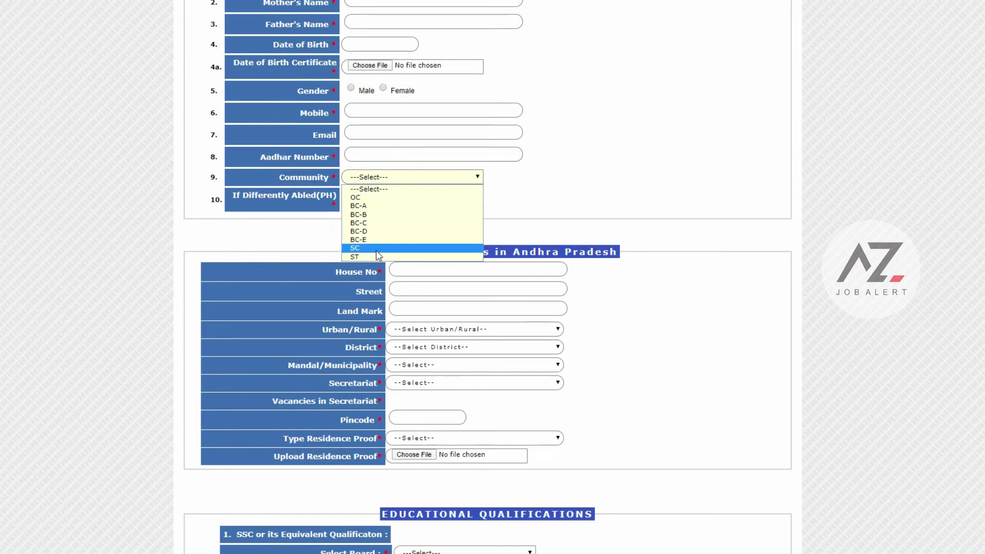
click(545, 183)
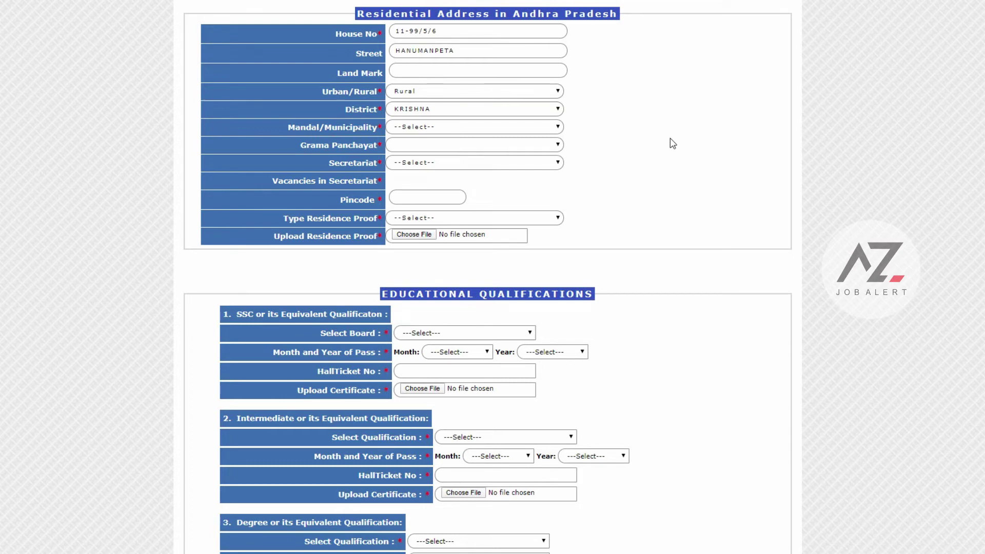
In the residential address, choose KANCHIKACHARLA as the mandal, GP, KANCHIKACHERLA as the grama panchayat and KANCHIKACHERLA2 as the secretariat.
click(467, 47)
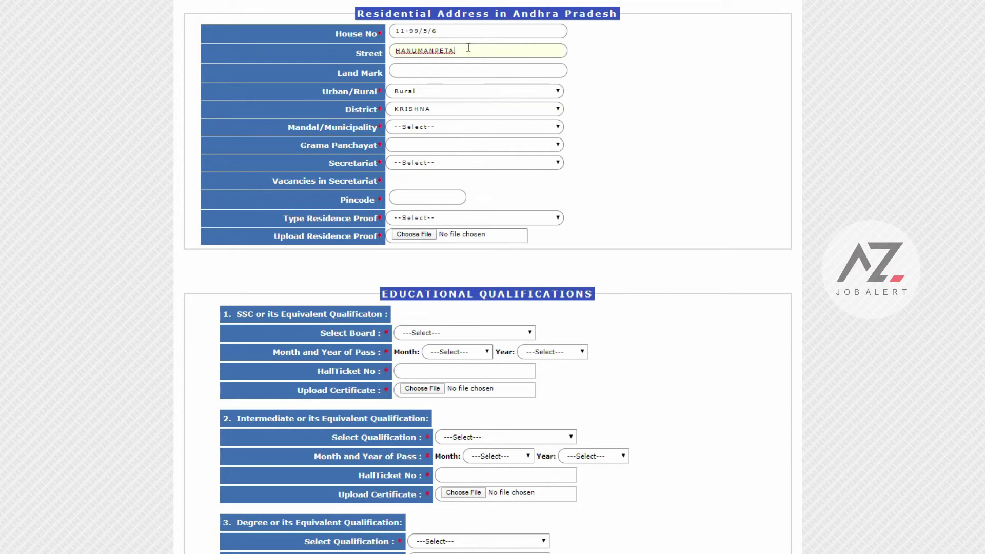
click(432, 68)
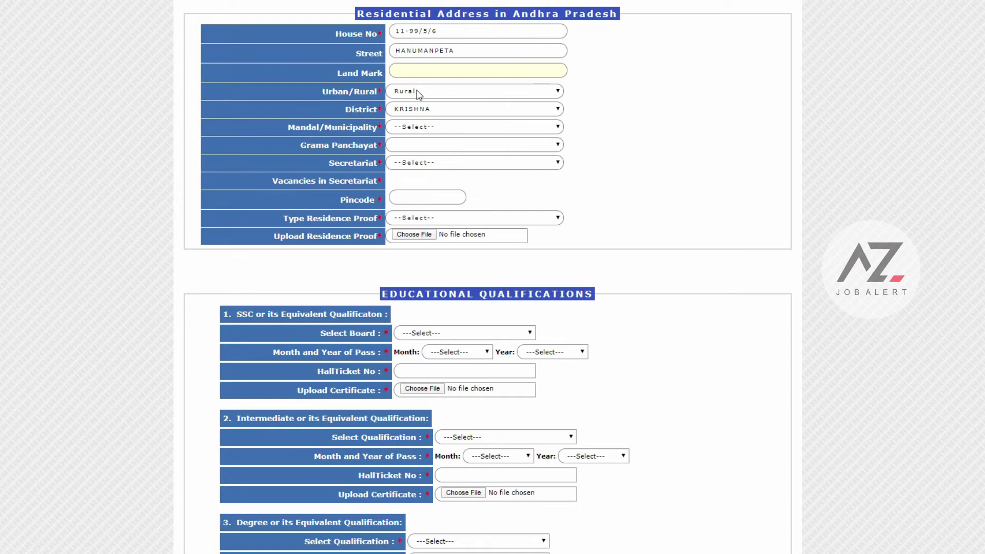
click(427, 128)
scroll(424, 239, down, 3)
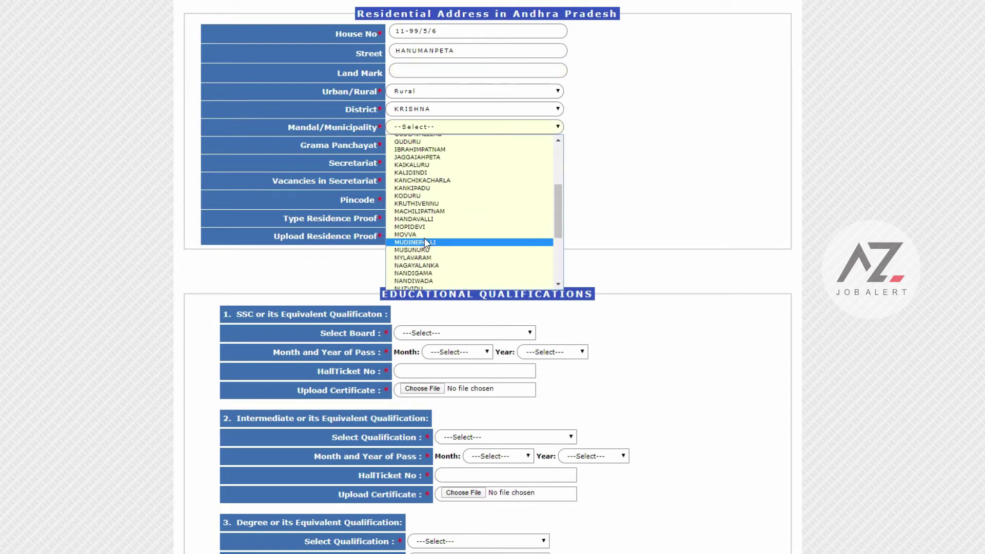
scroll(426, 226, up, 2)
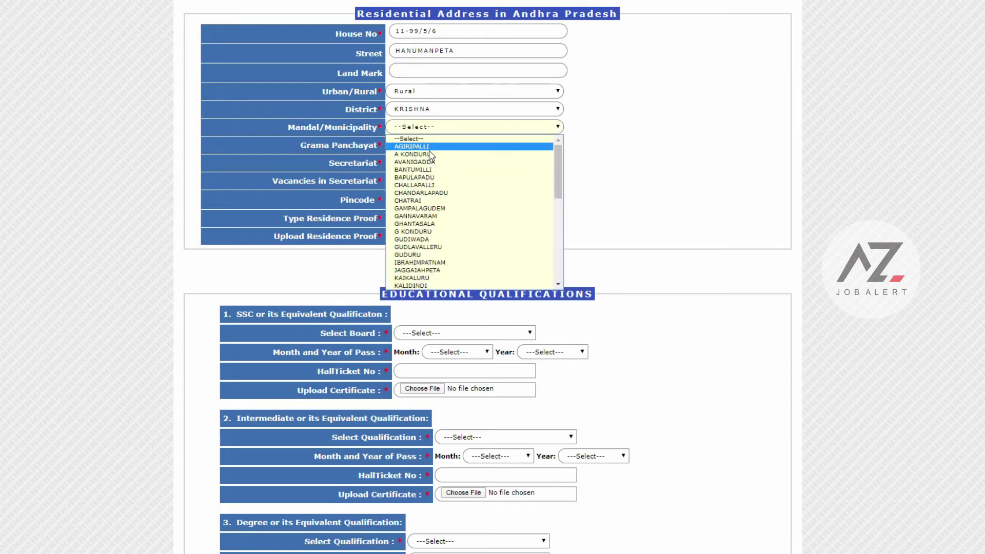
click(417, 145)
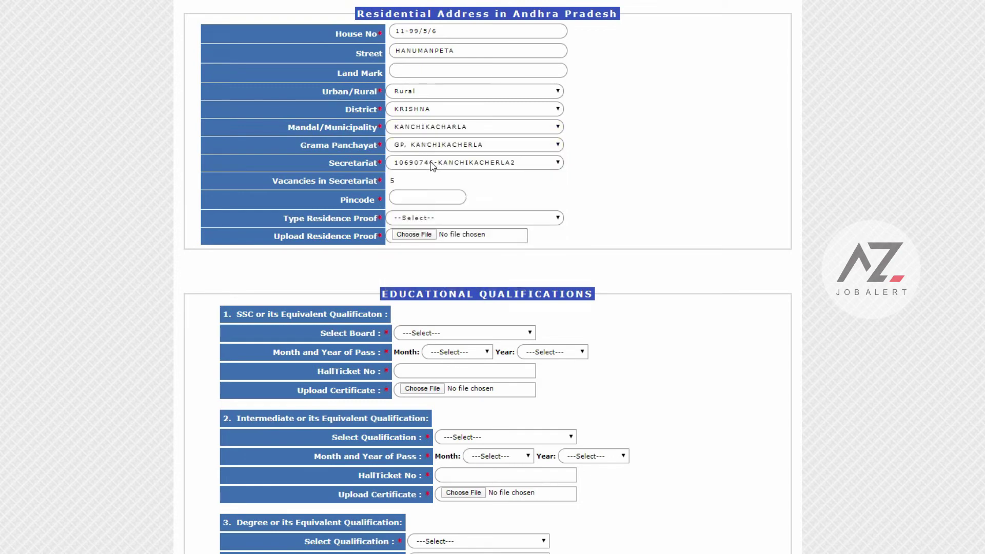
Compare the vacancies of the KANCHIKACHERLA1, KANCHIKACHERLA2 and KANCHIKACHERLA3 secretariats, ending with KANCHIKACHERLA2 selected.
click(431, 164)
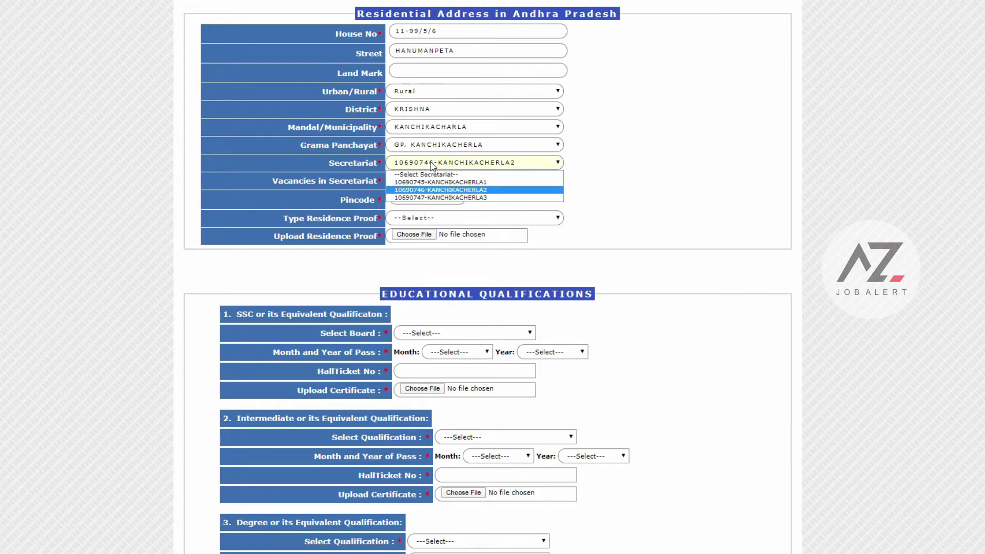
click(445, 183)
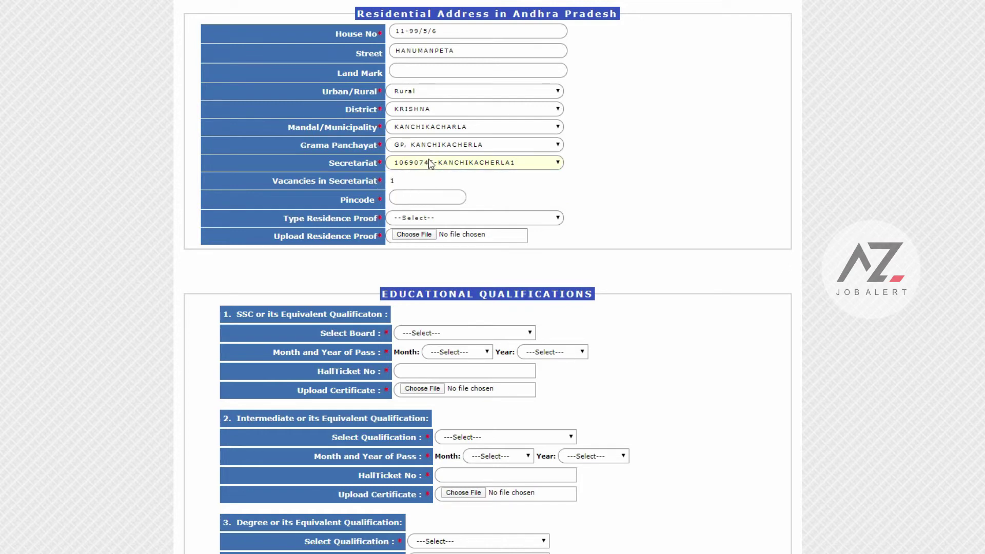
click(432, 163)
click(439, 191)
click(432, 164)
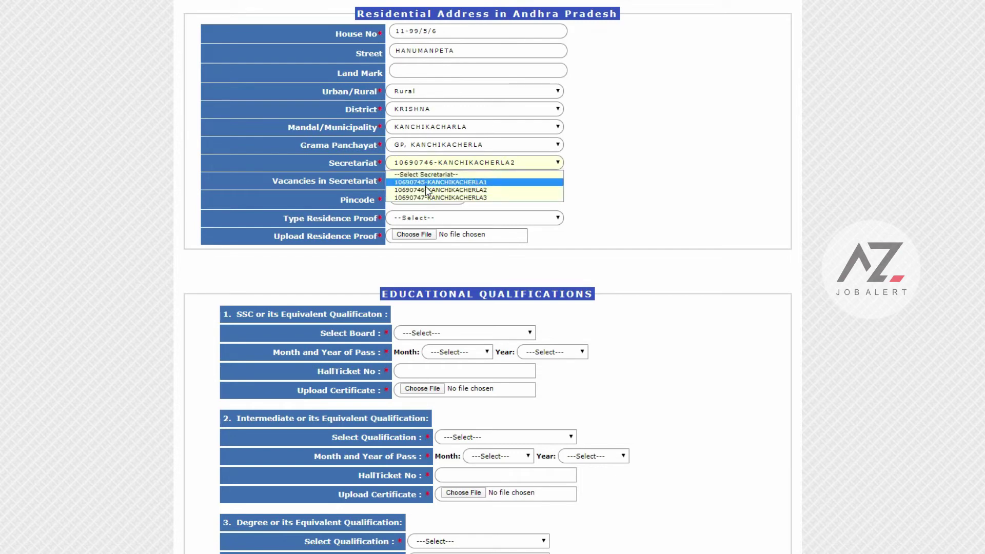
click(428, 198)
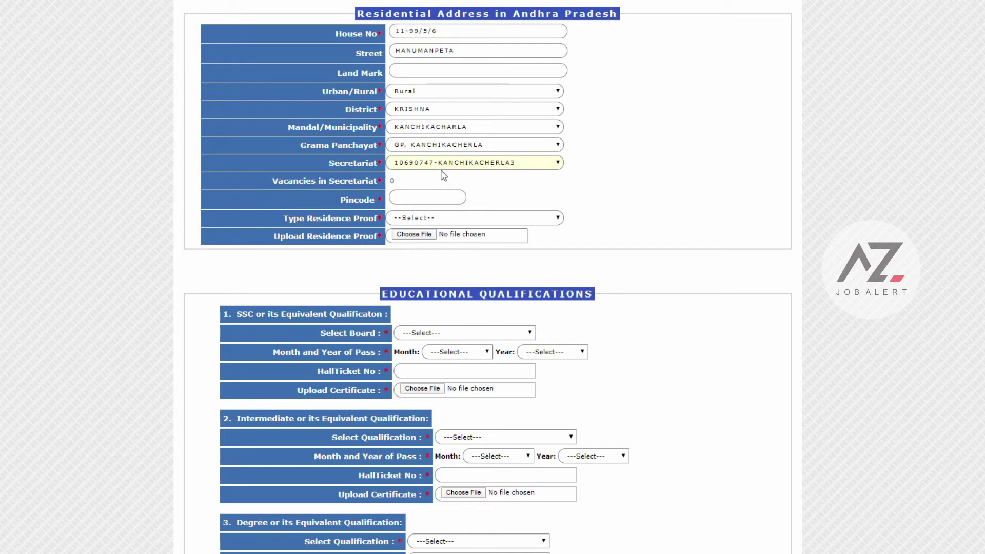
click(456, 161)
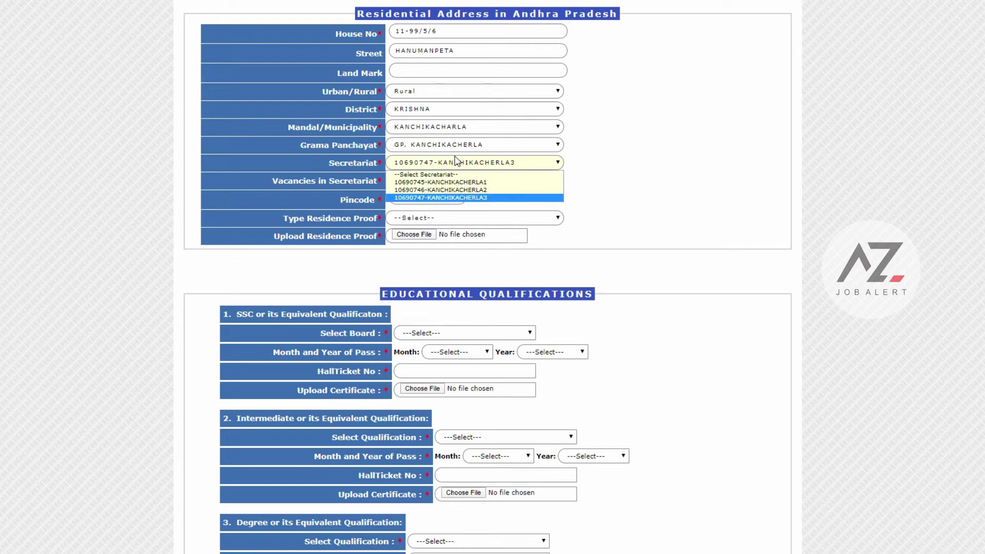
click(463, 189)
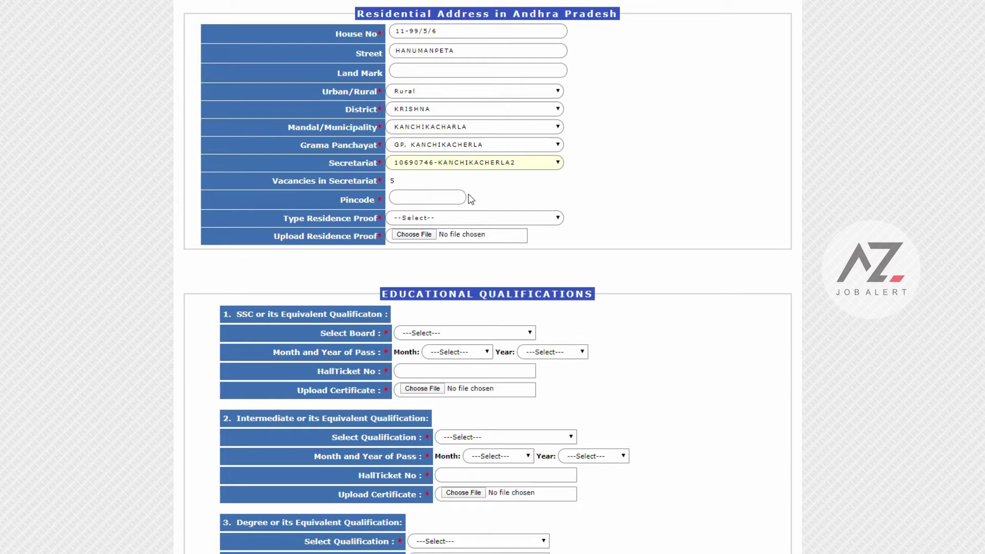
Set the type of residence proof to Aadhar Card in the residential address section.
click(436, 198)
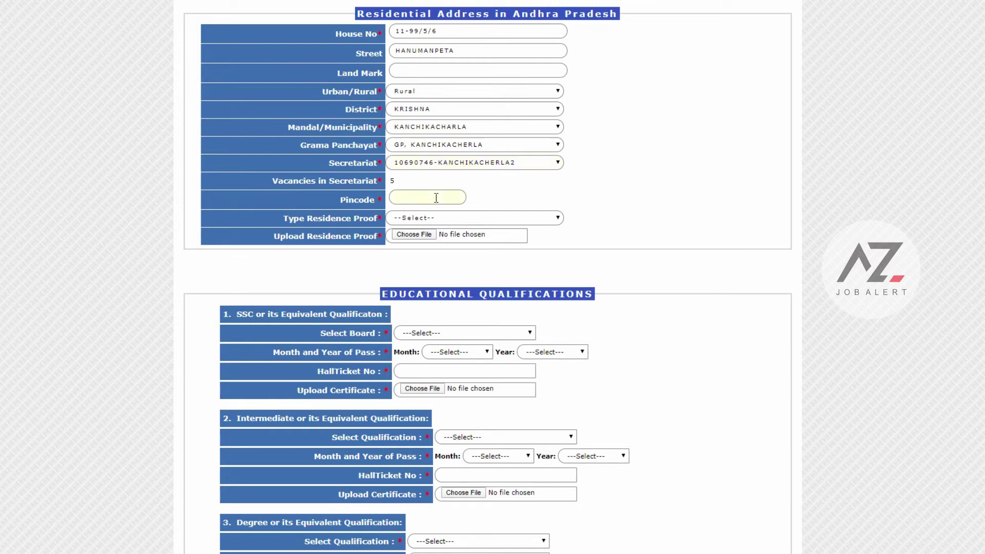
scroll(436, 198, down, 1)
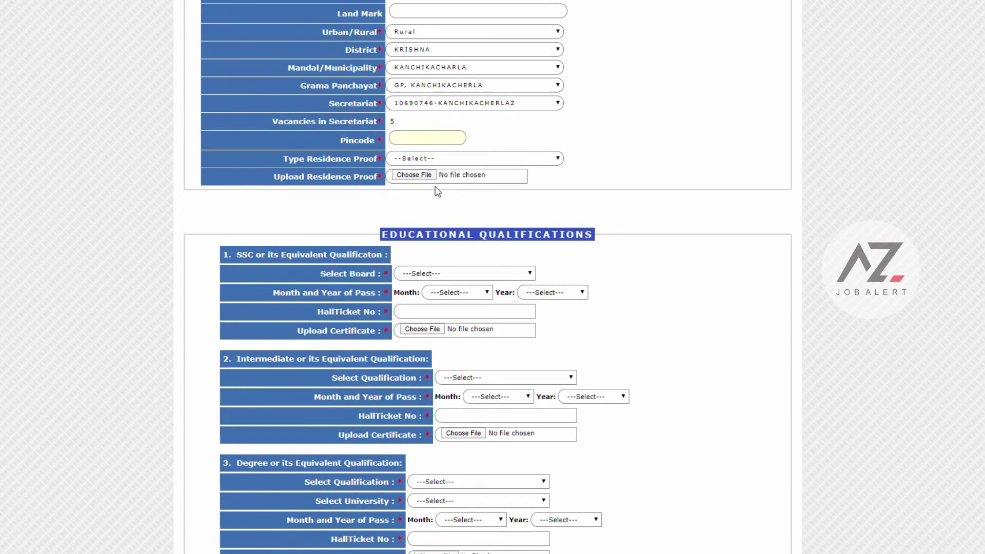
click(417, 160)
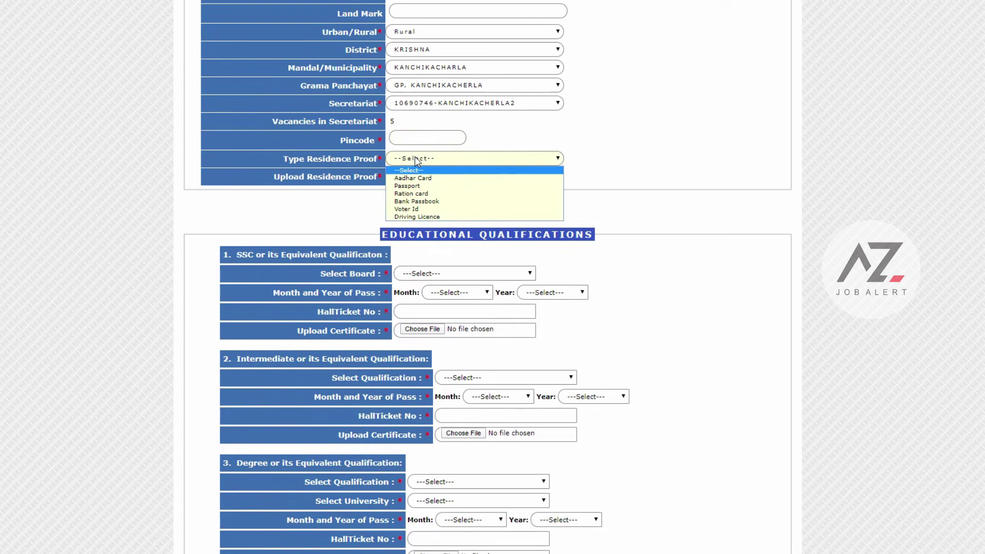
click(413, 178)
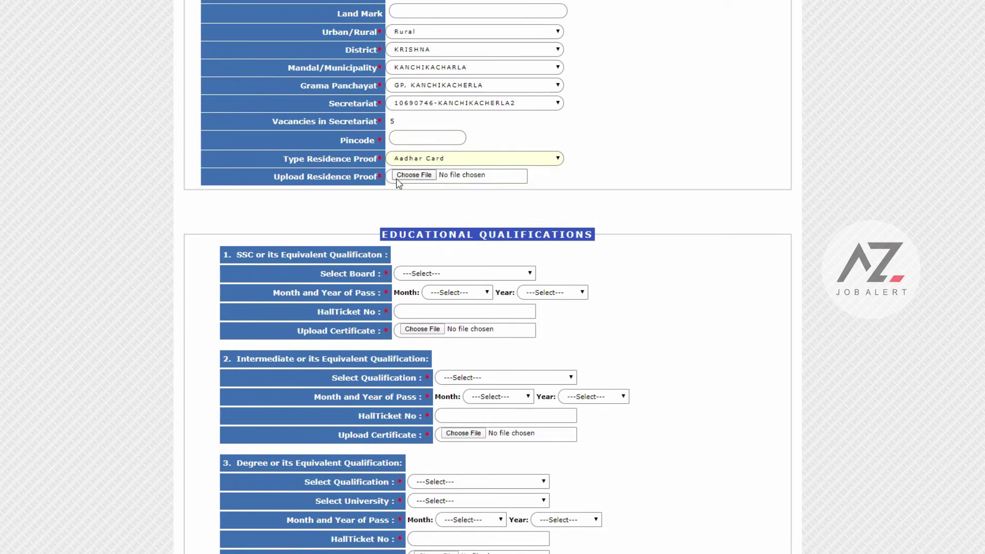
Set the SSC qualification's board to BOARD OF SECONDARY EDUCATION, ANDHRA PRADESH and its month of pass to JUNE.
scroll(455, 84, down, 3)
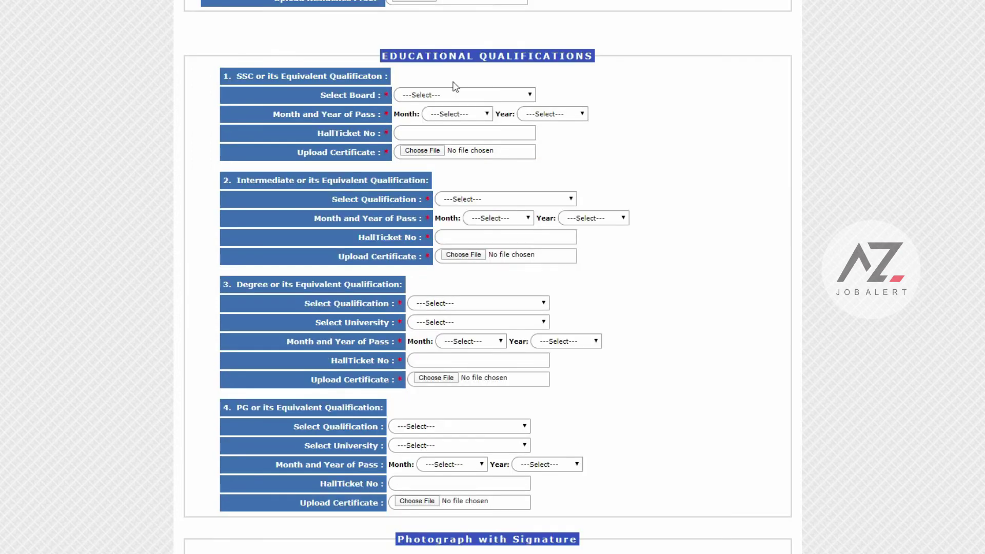
click(410, 97)
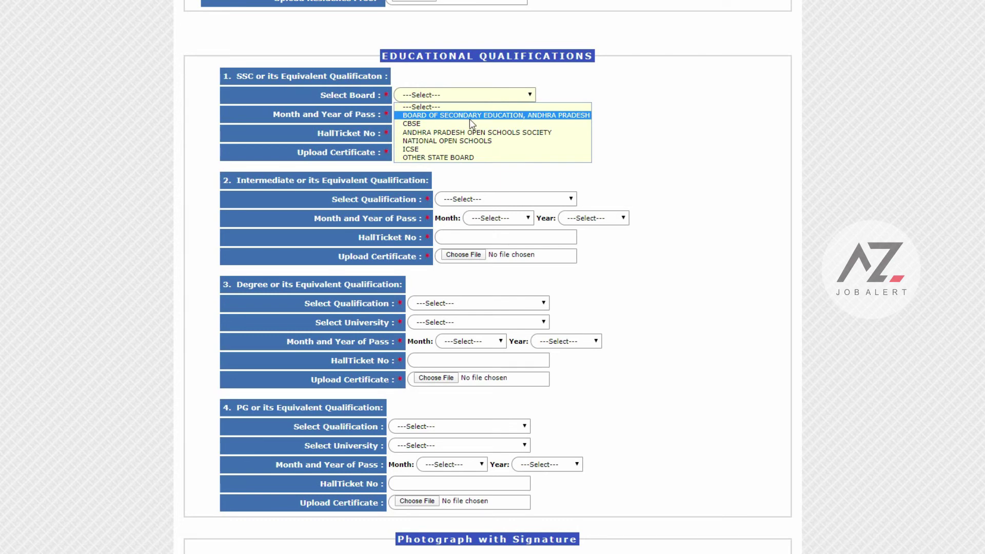
click(438, 116)
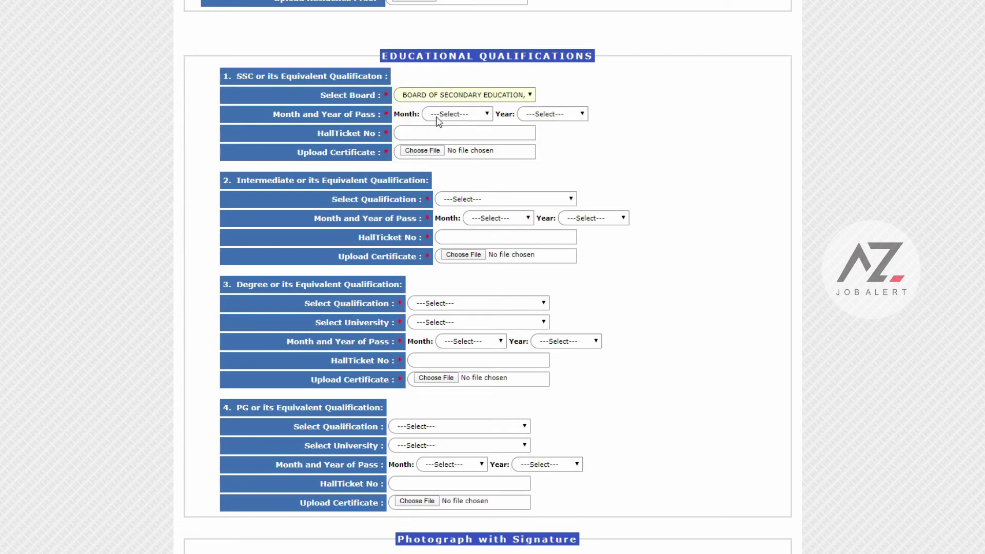
click(473, 113)
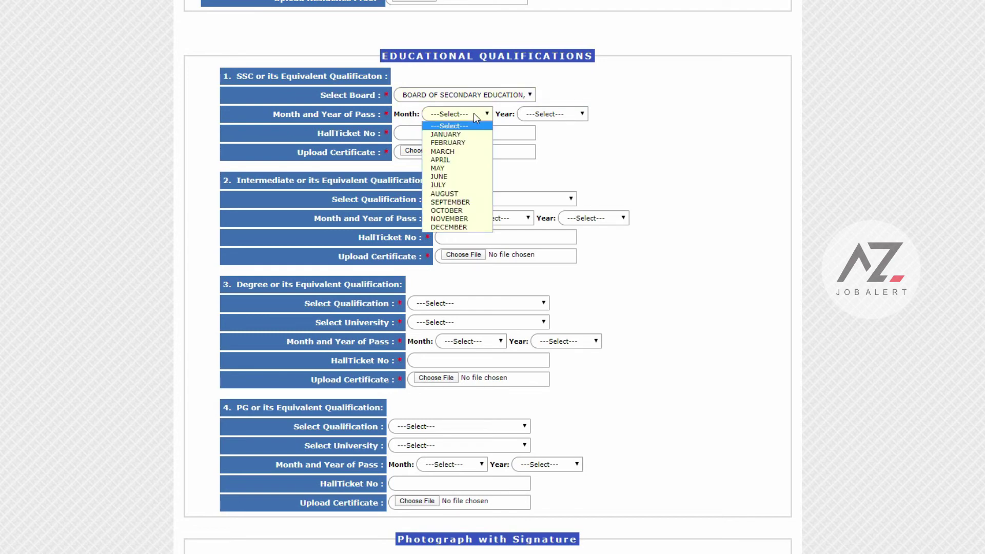
click(449, 177)
click(552, 115)
scroll(542, 236, down, 5)
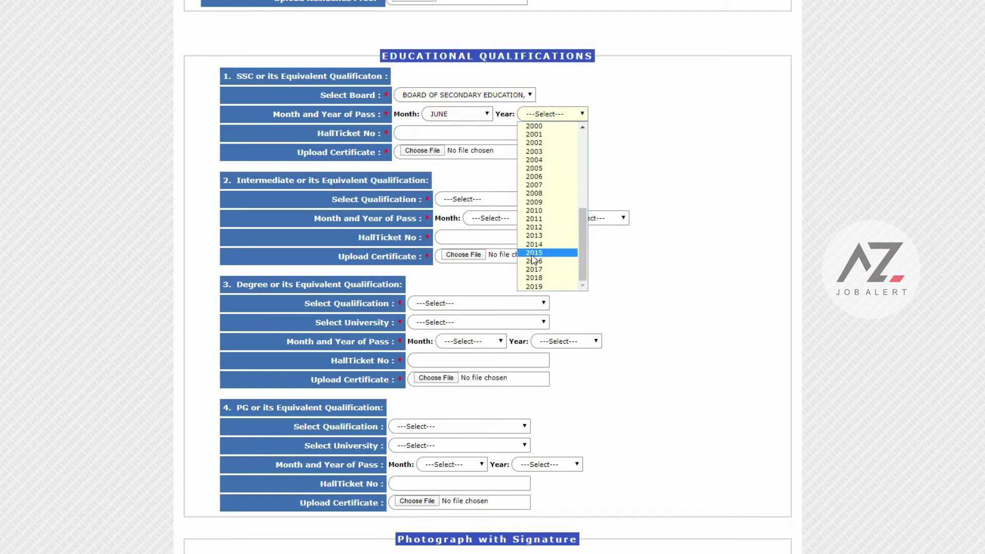
click(618, 134)
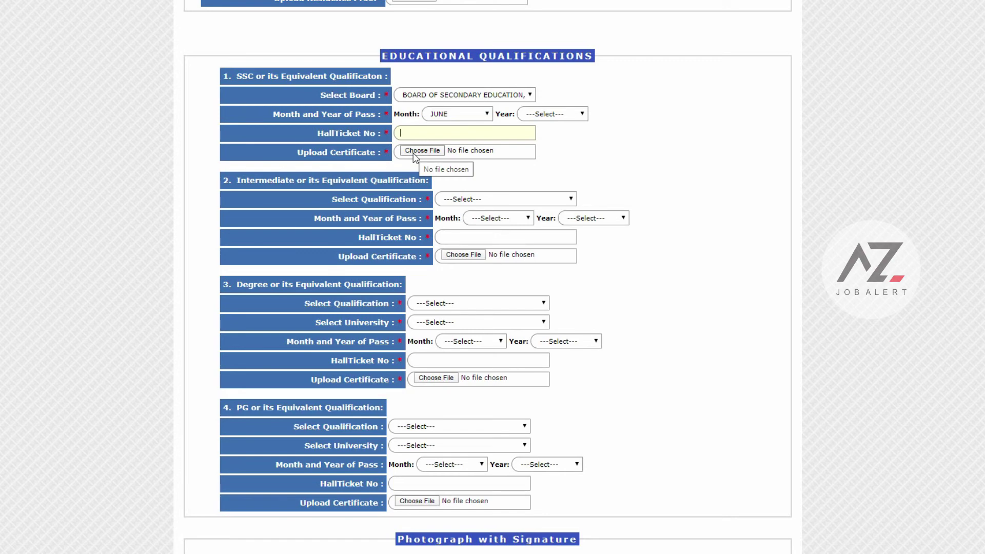
Set the second educational qualification to Intermediate and check the choices for its month and year of pass.
click(447, 200)
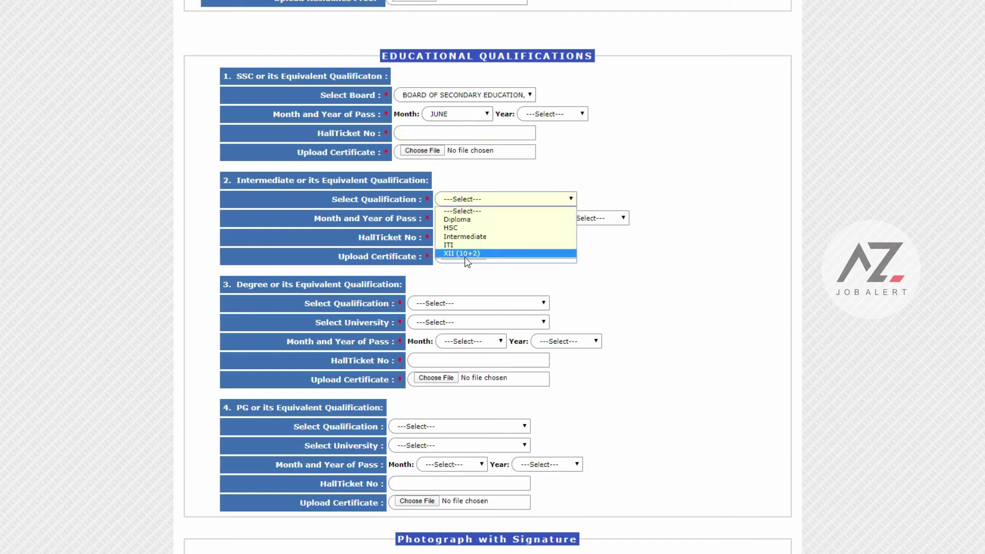
click(468, 238)
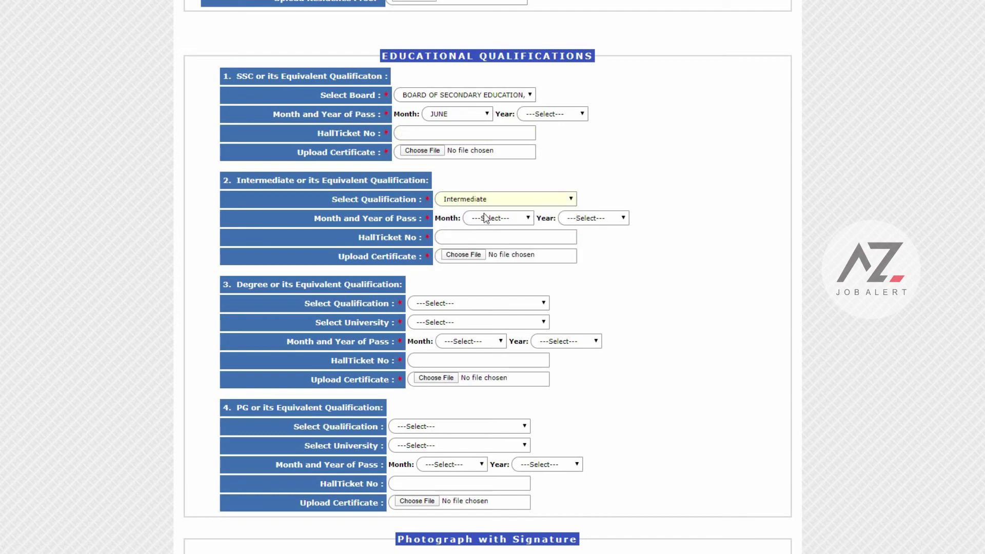
click(488, 218)
click(606, 217)
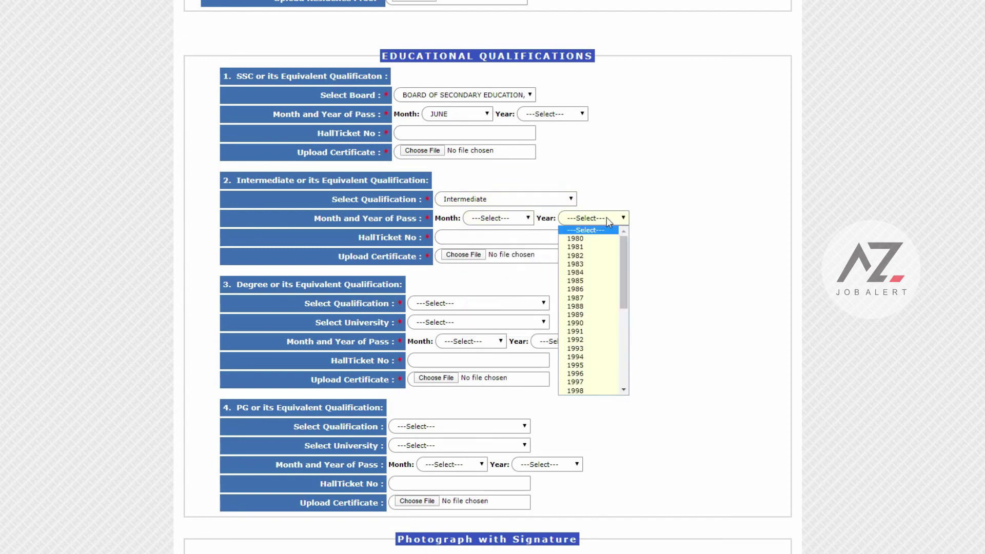
click(678, 235)
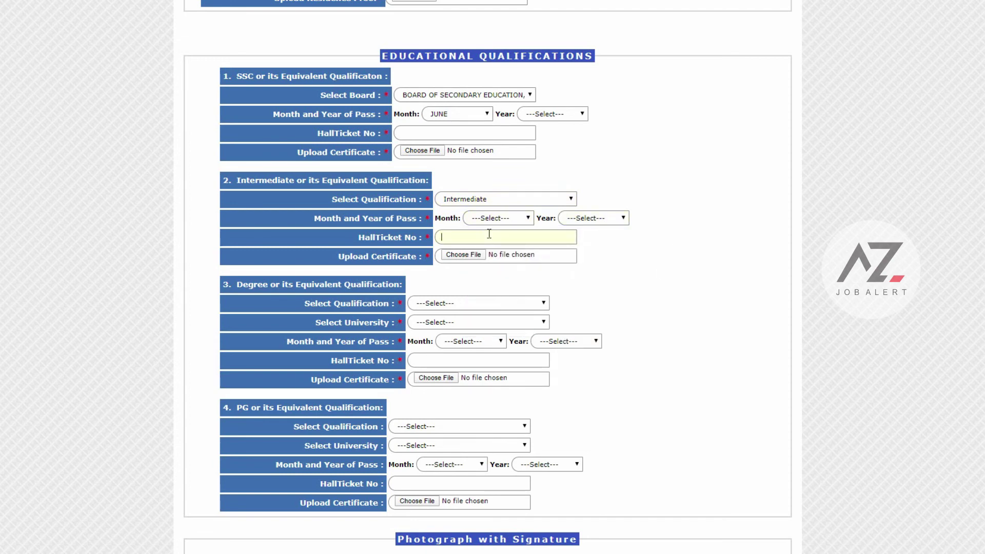
Examine the degree section's choices for qualification, university, and month and year of pass, along with its hall ticket field.
scroll(489, 234, down, 1)
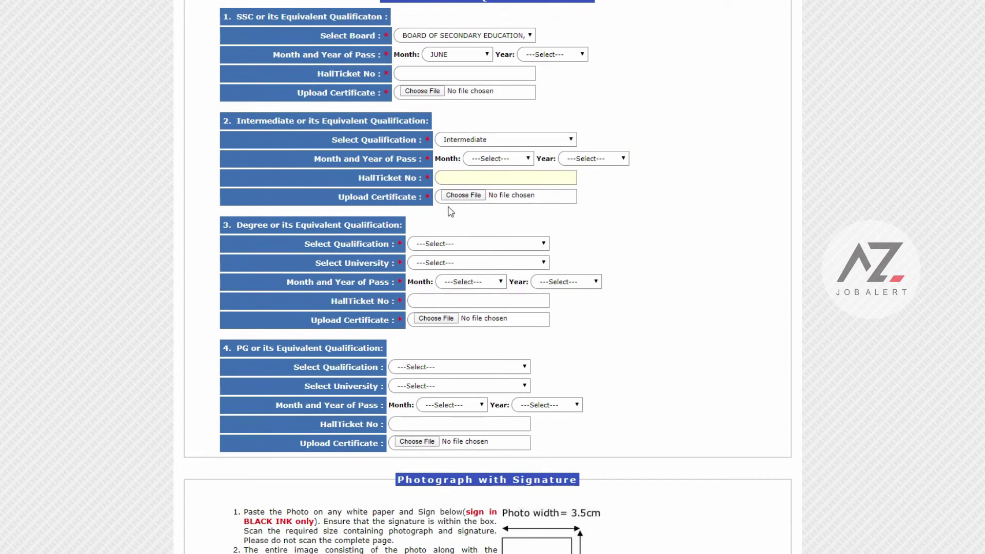
scroll(451, 211, down, 1)
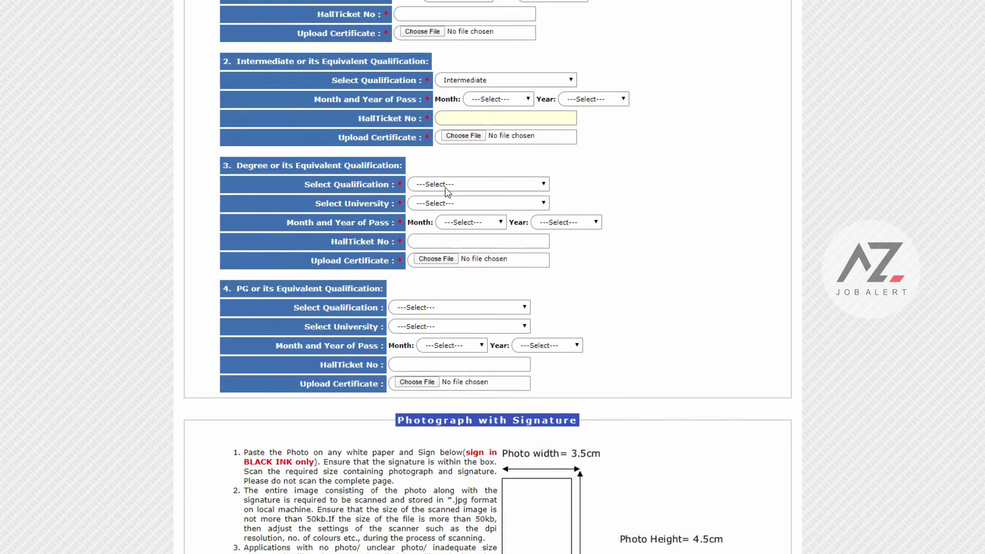
click(445, 186)
scroll(431, 307, down, 3)
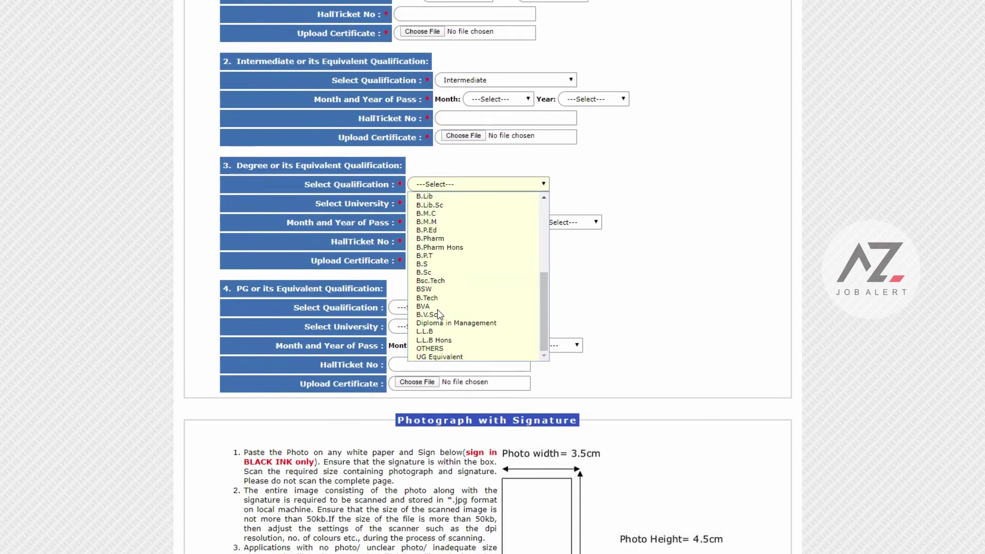
click(657, 201)
click(469, 204)
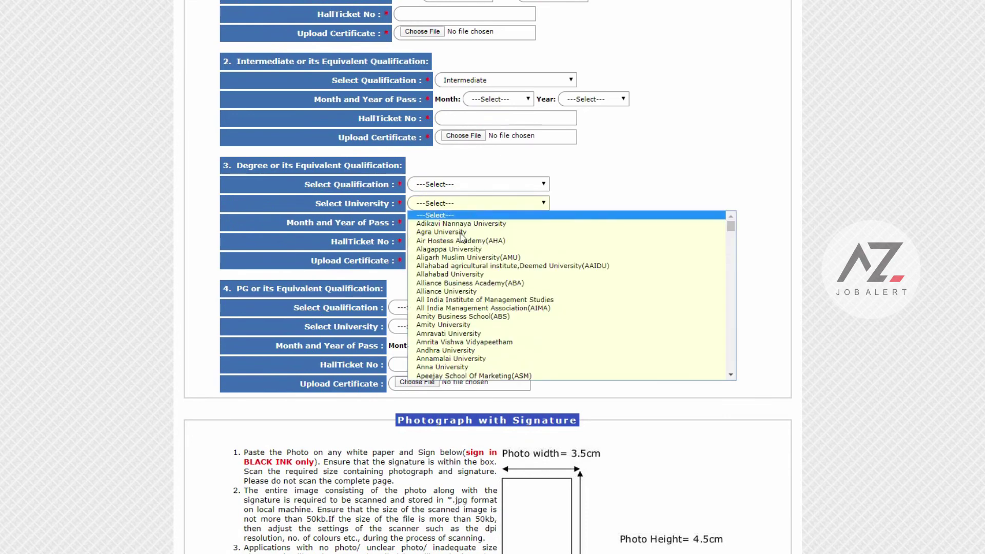
click(599, 206)
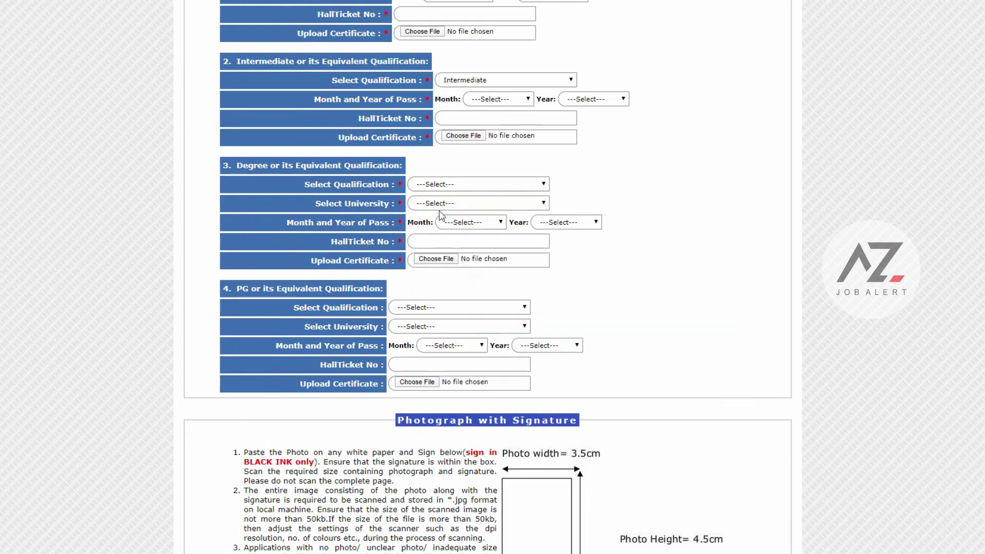
click(471, 222)
click(572, 229)
click(574, 221)
click(592, 201)
click(447, 240)
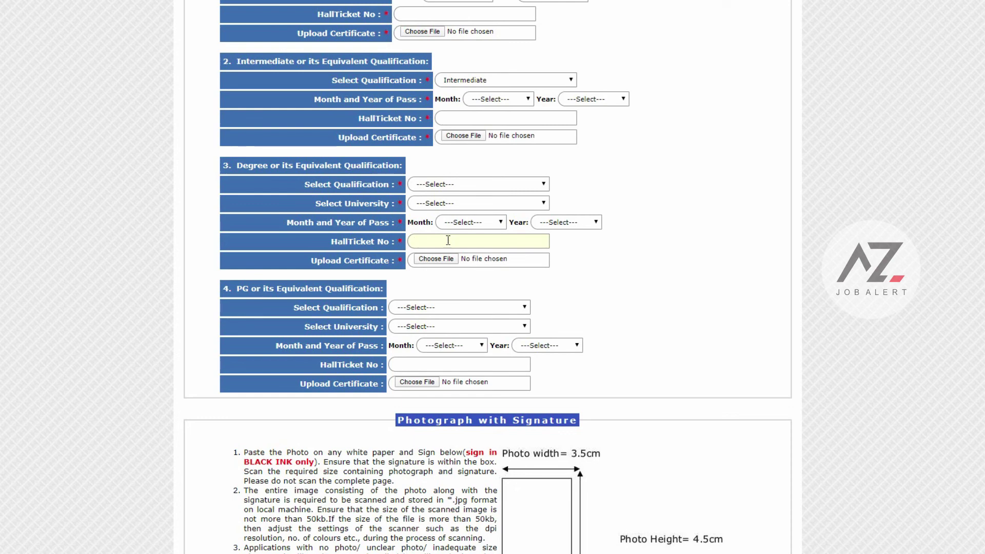
Review the Photograph with Signature instructions and the example photo dimensions.
scroll(447, 240, down, 6)
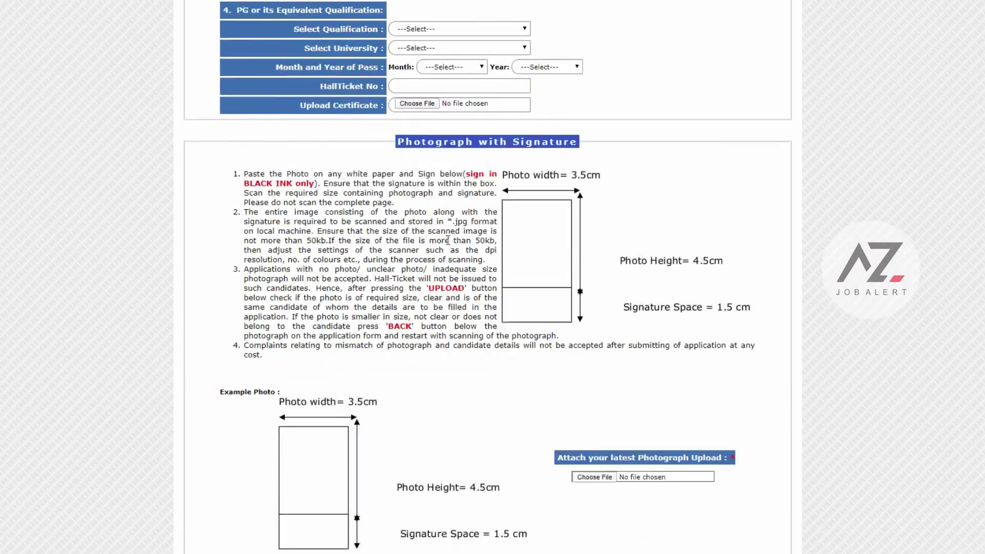